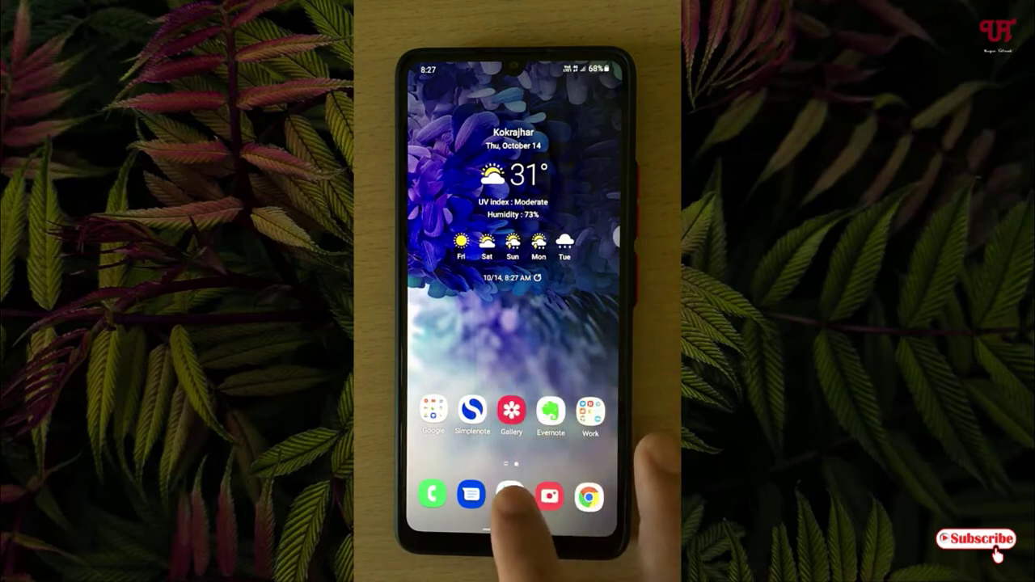
# - Search the Play Store for 'remote numpad' and install the Remote Numpad app on the phone
pyautogui.click(510, 495)
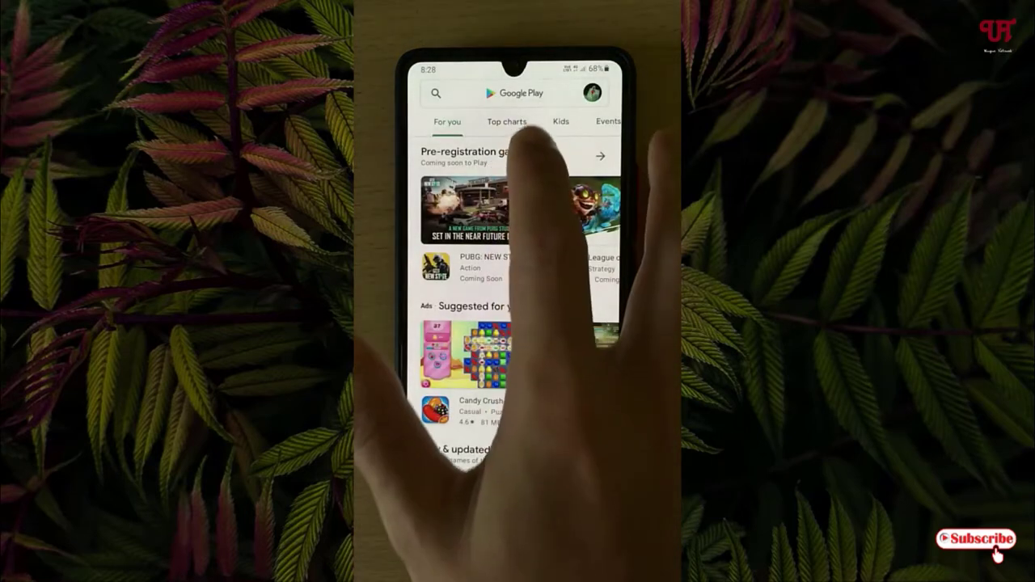
pyautogui.click(534, 93)
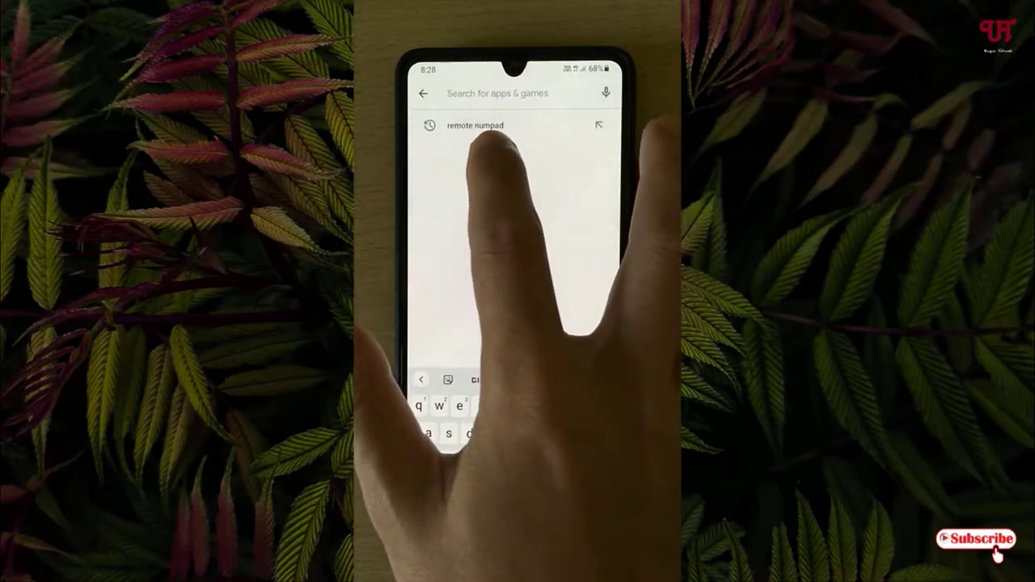
pyautogui.click(477, 127)
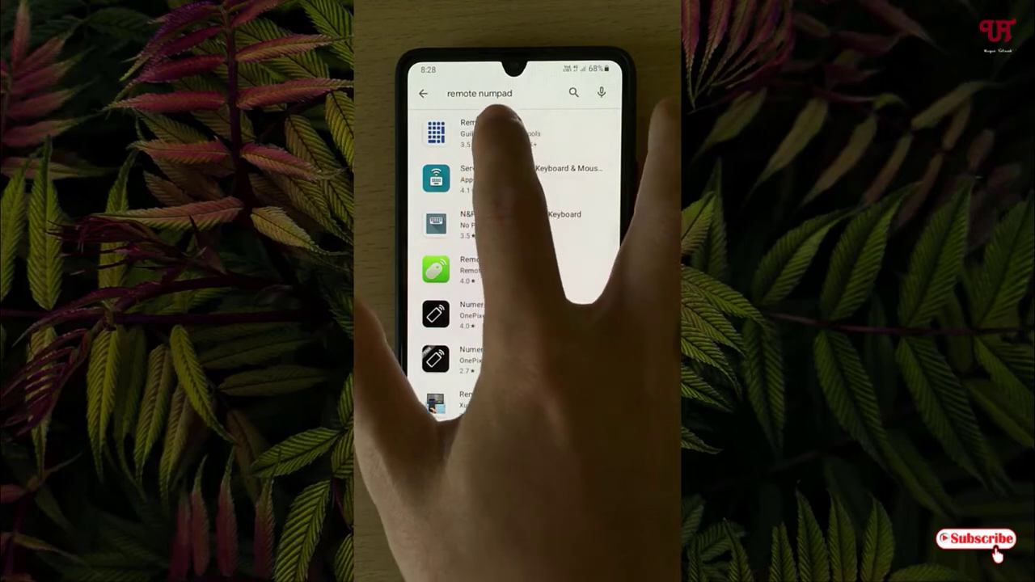
pyautogui.click(497, 129)
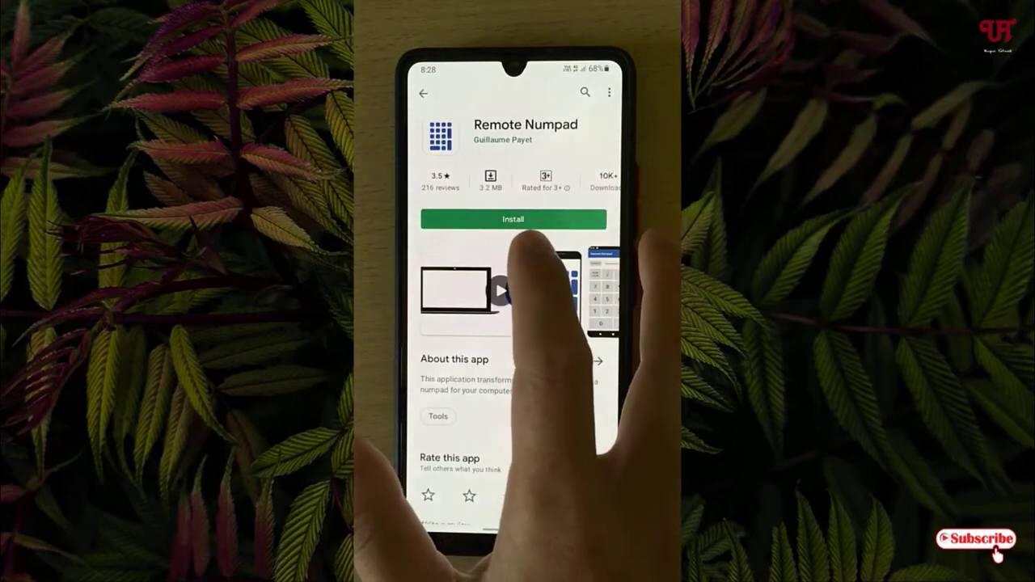
pyautogui.click(522, 220)
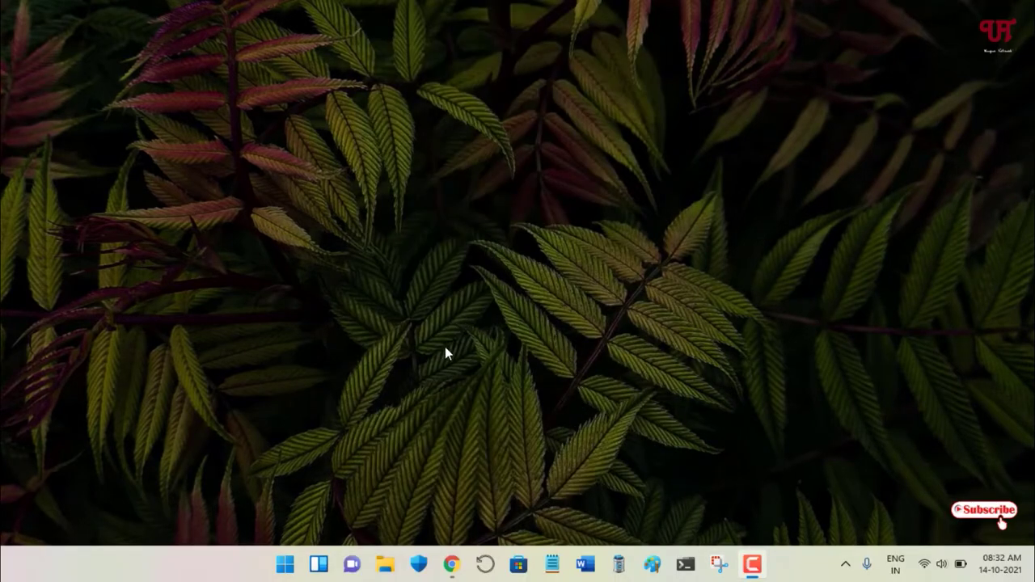
# - In Chrome's 'remote numpad' results, open the remote-numpad-server GitHub link
pyautogui.click(452, 564)
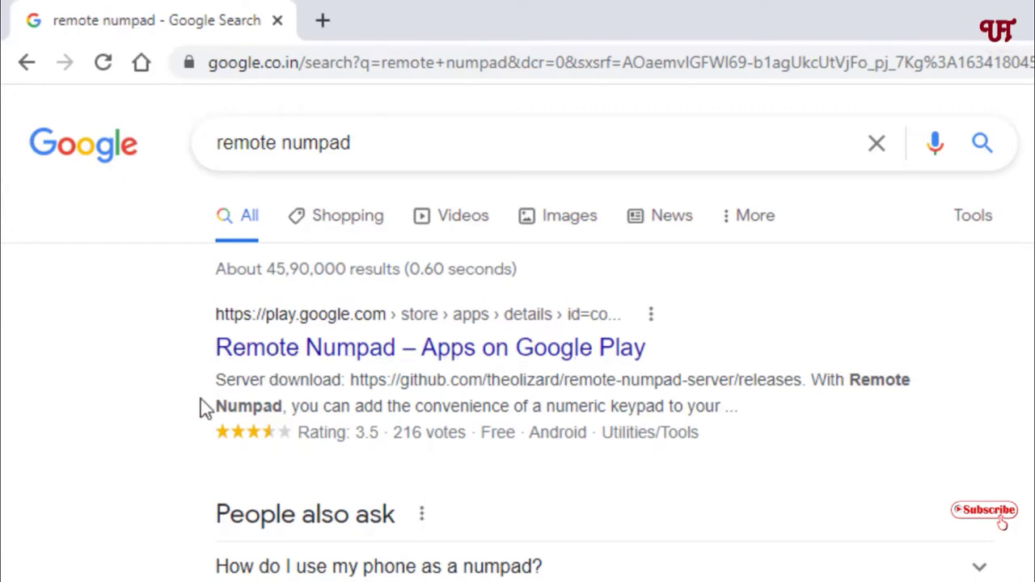
pyautogui.scroll(-1, 203, 408)
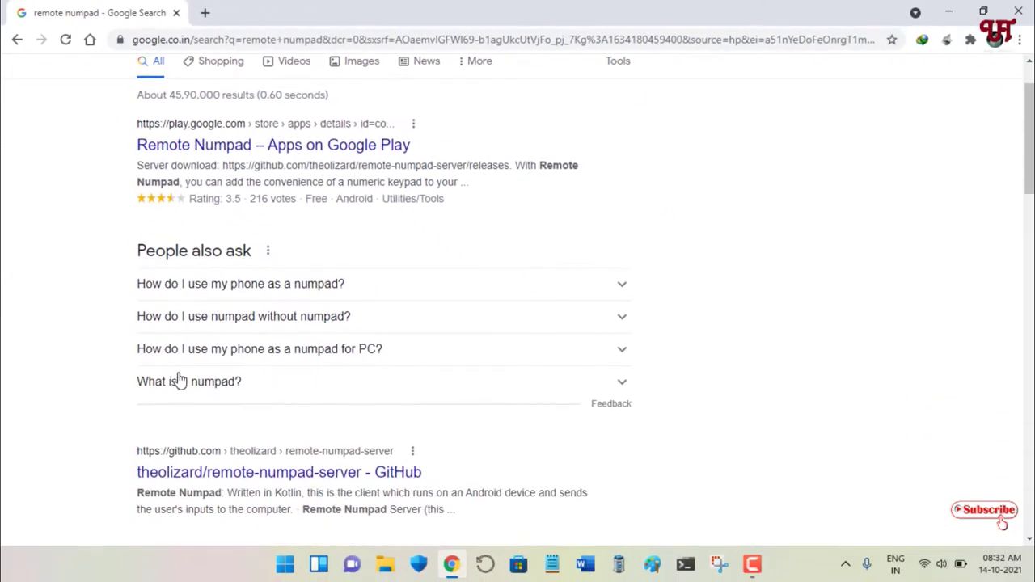
pyautogui.click(204, 485)
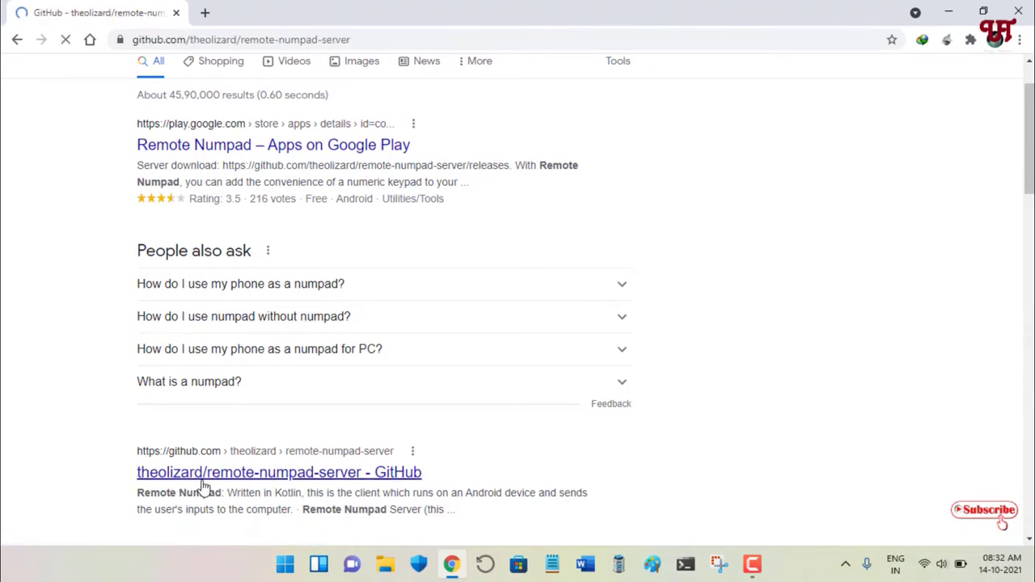
# - Scroll through the remote-numpad-server README and return to the top of the page
pyautogui.moveTo(1027, 162); pyautogui.dragTo(1024, 472)
pyautogui.moveTo(1020, 410); pyautogui.dragTo(1024, 86)
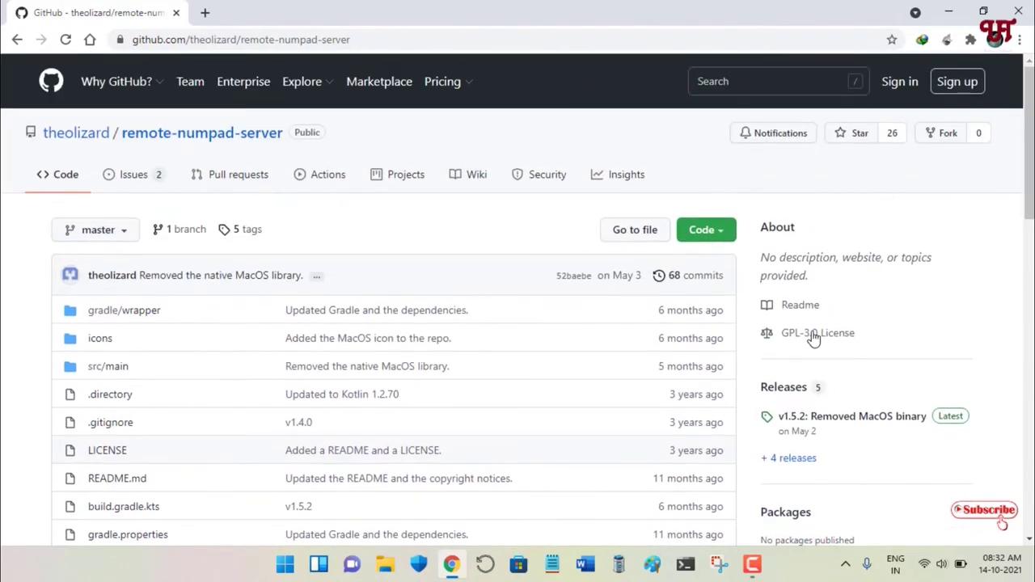
# - Open the repository's Releases page and download Remote.Numpad.Server-1.5.1-windows.msi
pyautogui.click(782, 389)
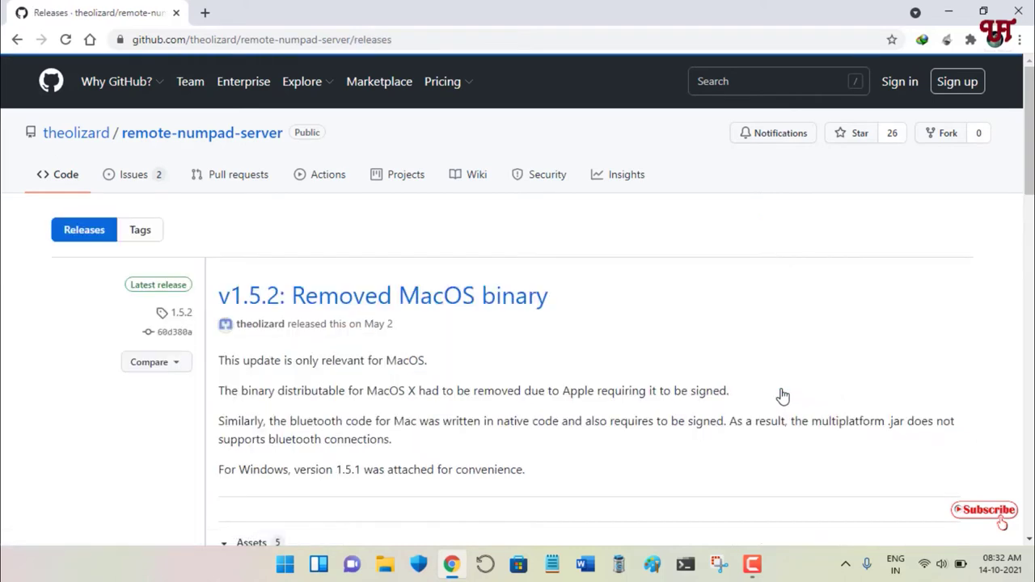
pyautogui.scroll(-2, 783, 392)
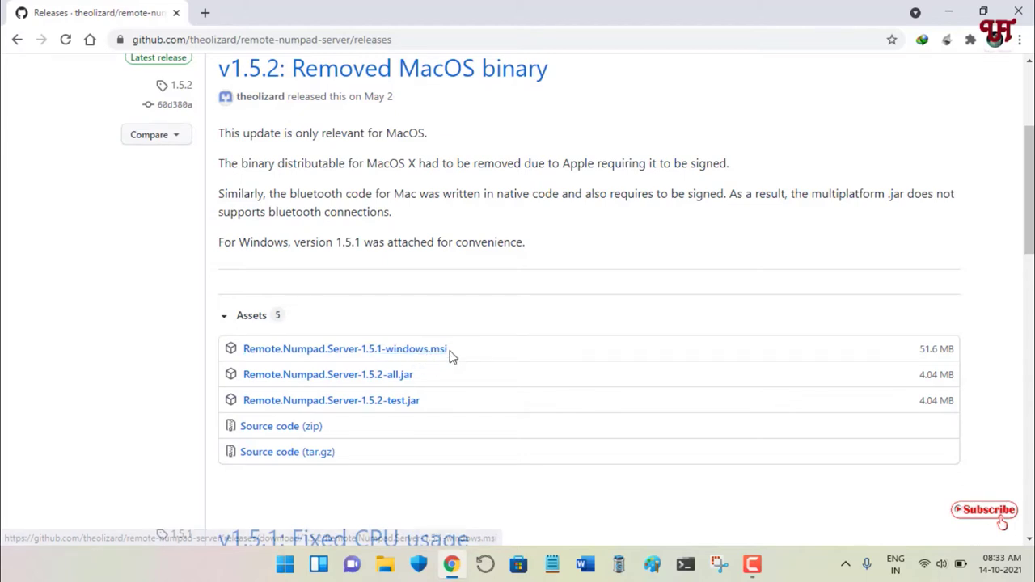
pyautogui.scroll(-5, 451, 356)
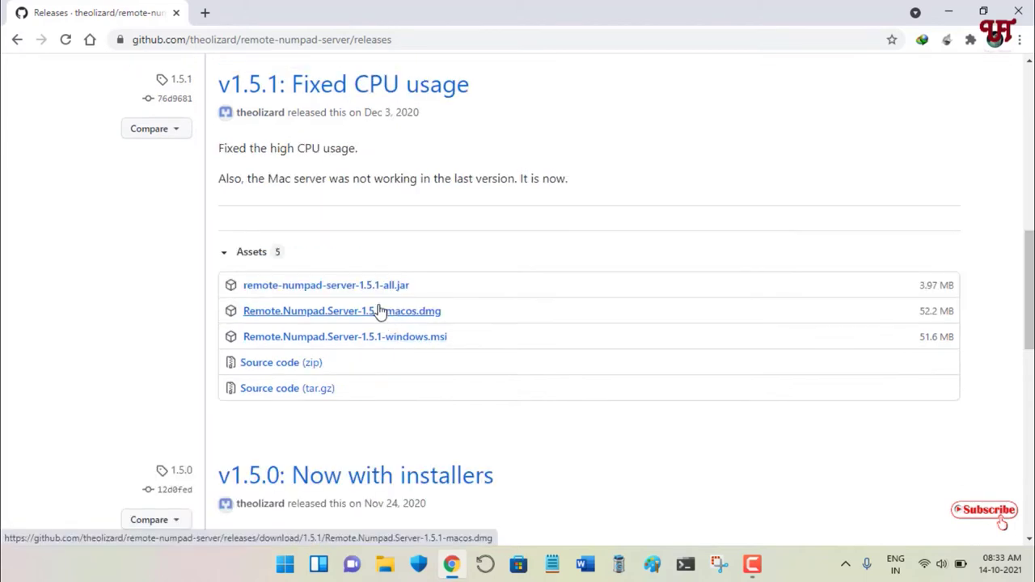
pyautogui.scroll(4, 379, 173)
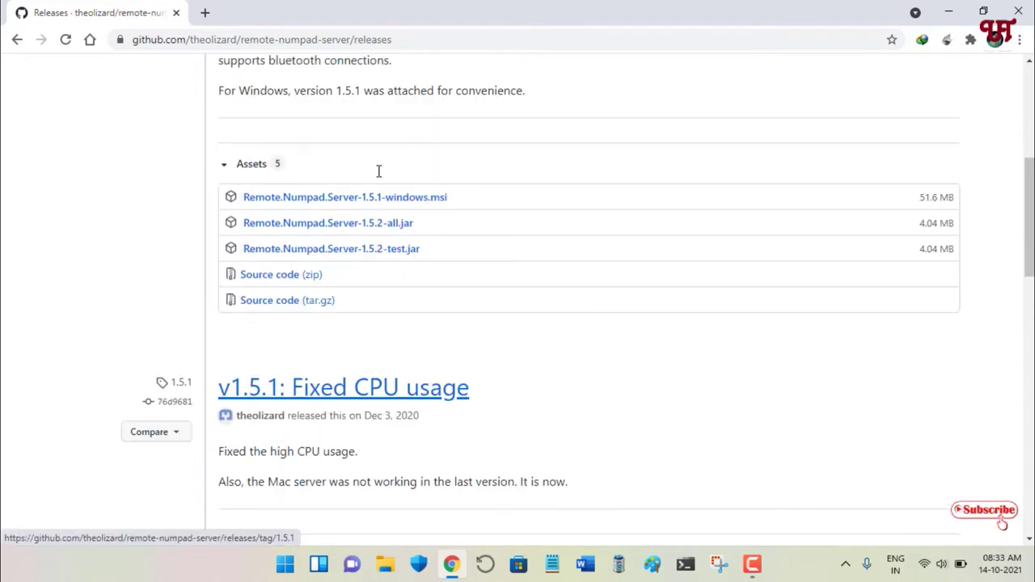
pyautogui.scroll(-3, 447, 323)
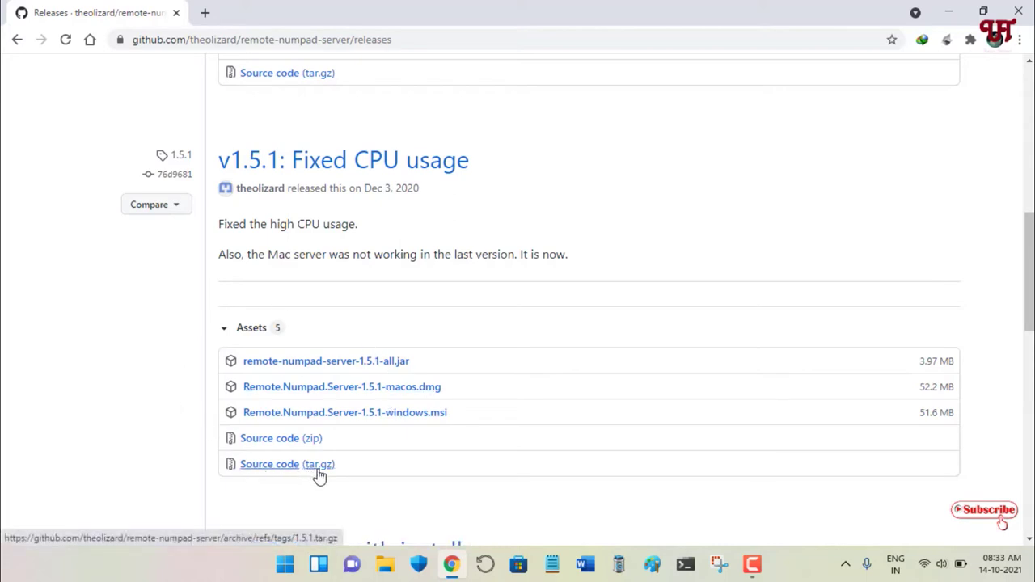
pyautogui.scroll(5, 536, 261)
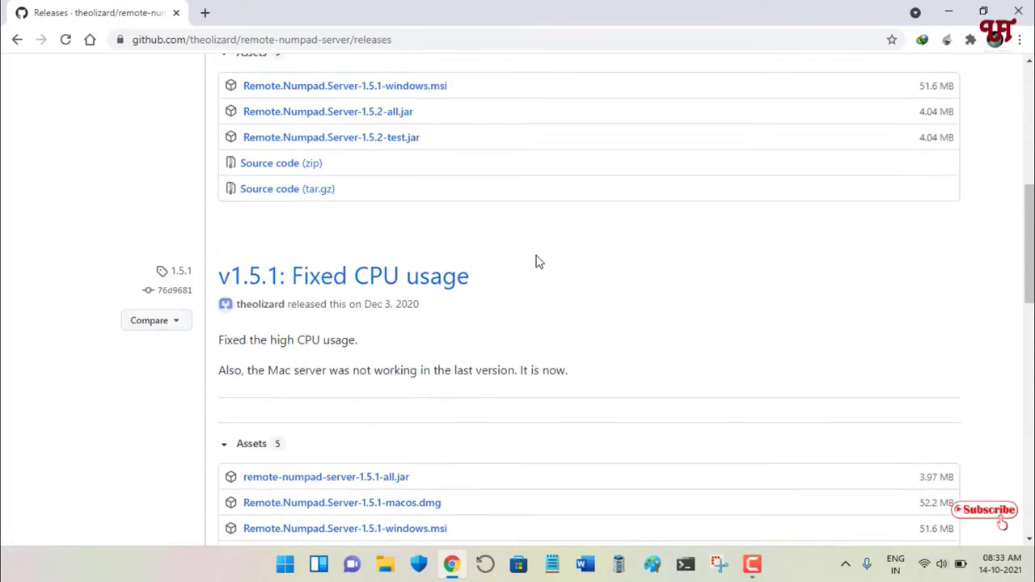
pyautogui.scroll(3, 536, 261)
pyautogui.scroll(-2, 537, 261)
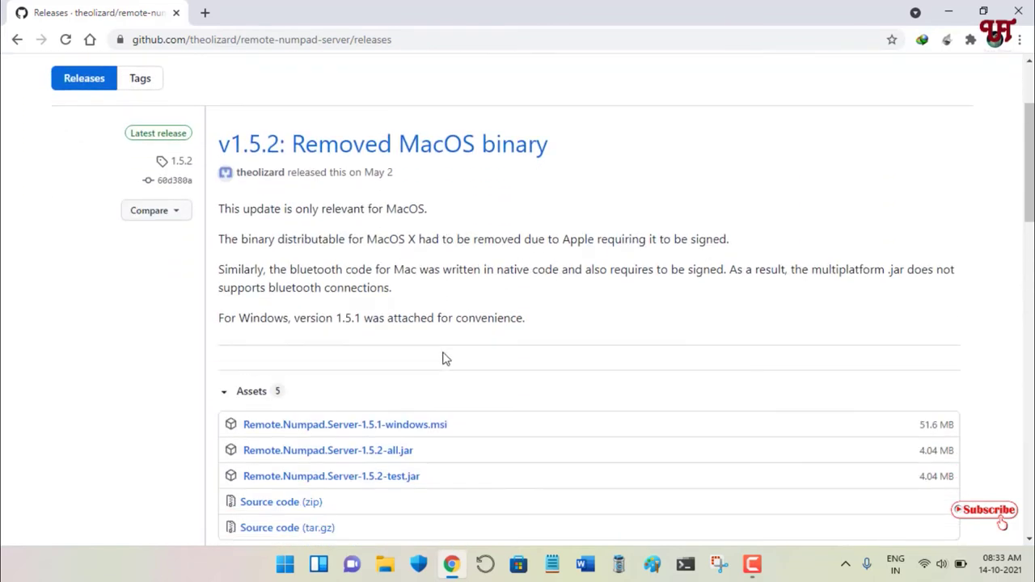
pyautogui.click(400, 431)
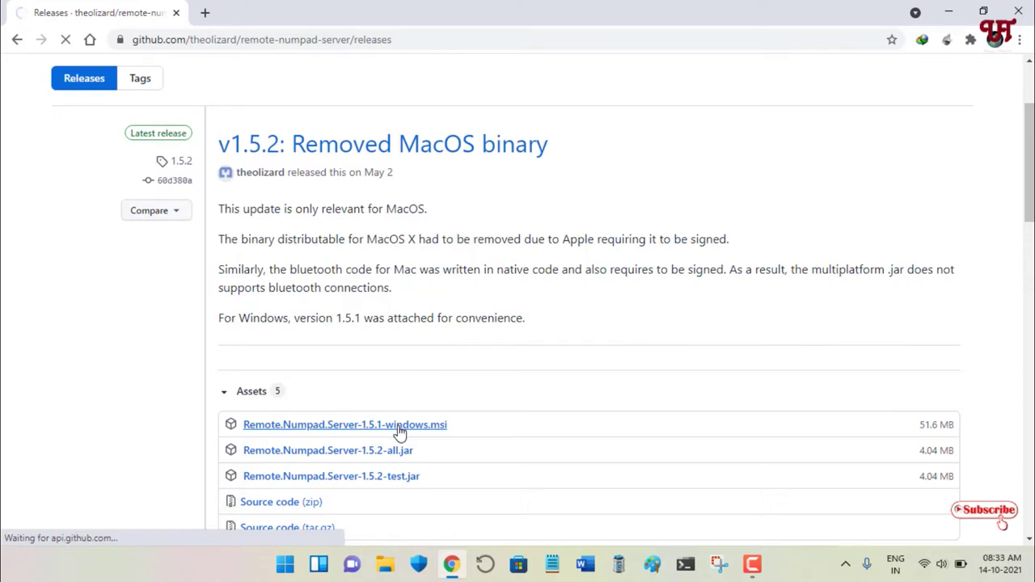
# - Download the 51.56 MB installer with IDM and open its Downloads\Programs folder
pyautogui.click(516, 348)
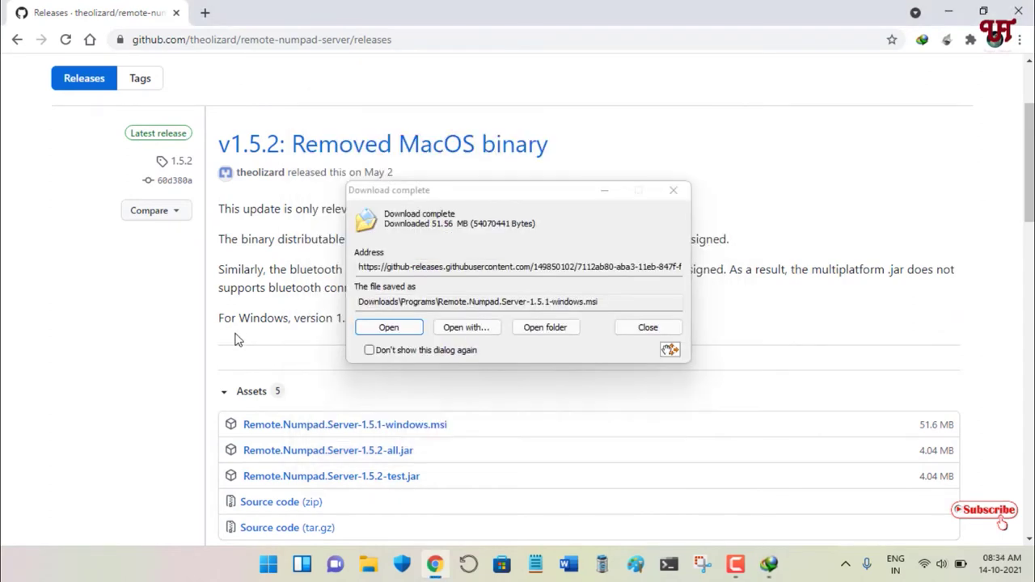
pyautogui.click(544, 330)
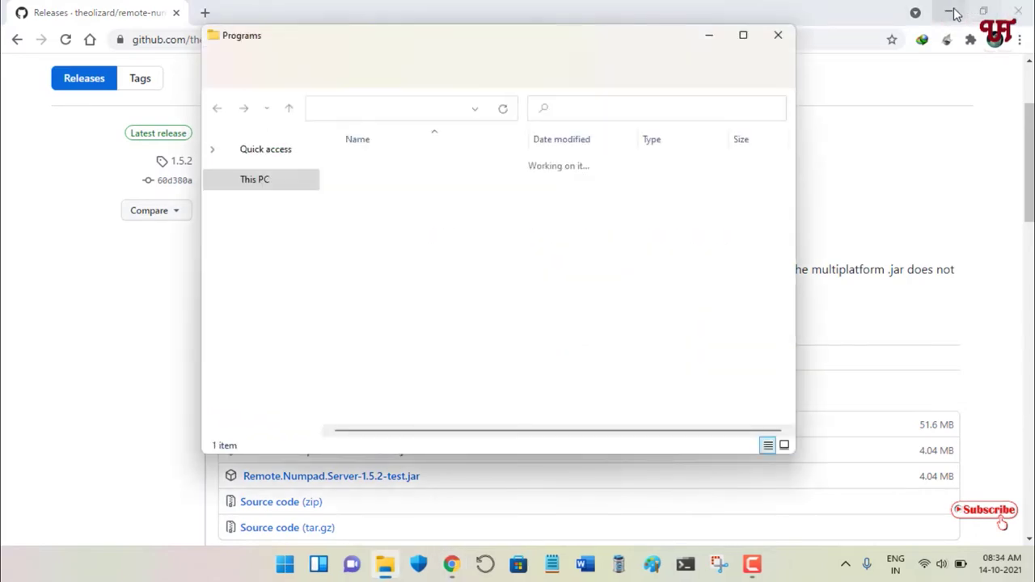
# - Minimize Chrome and launch the Remote.Numpad.Server-1.5.1-windows.msi installer
pyautogui.click(983, 11)
pyautogui.click(901, 62)
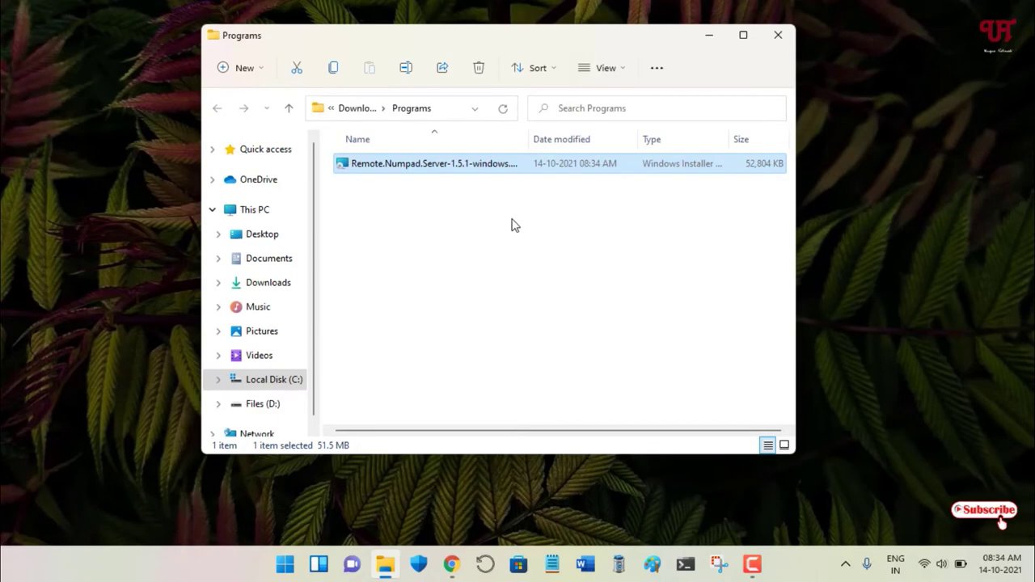
pyautogui.doubleClick(470, 164)
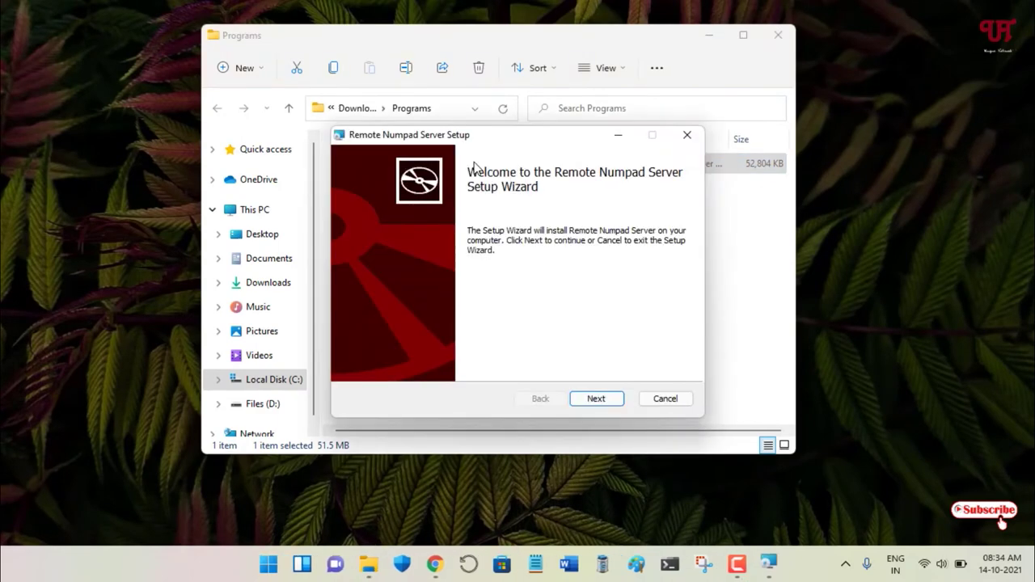
# - Accept the license, keep the default install folder, install, close Explorer and finish setup
pyautogui.click(595, 399)
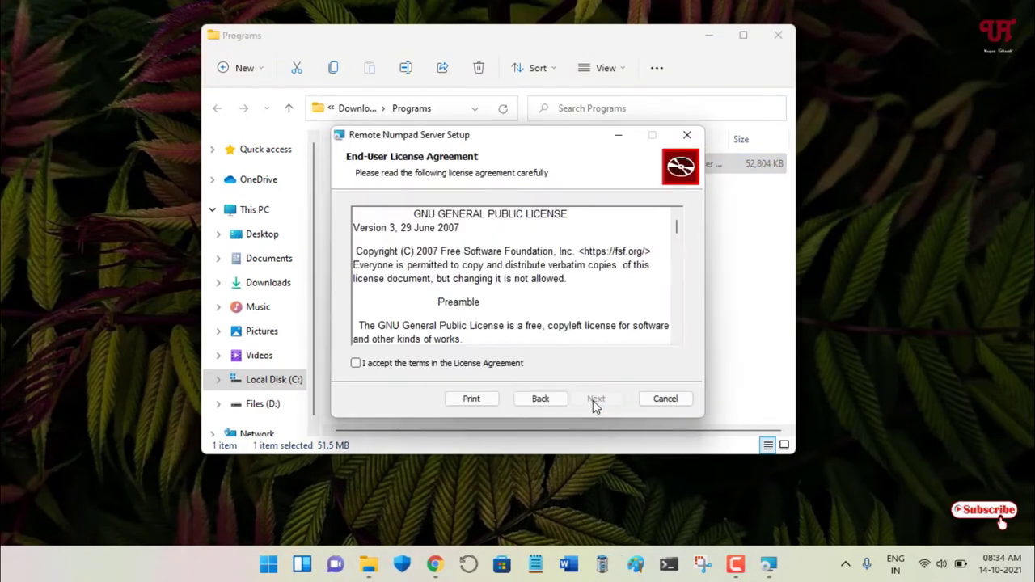
pyautogui.click(473, 366)
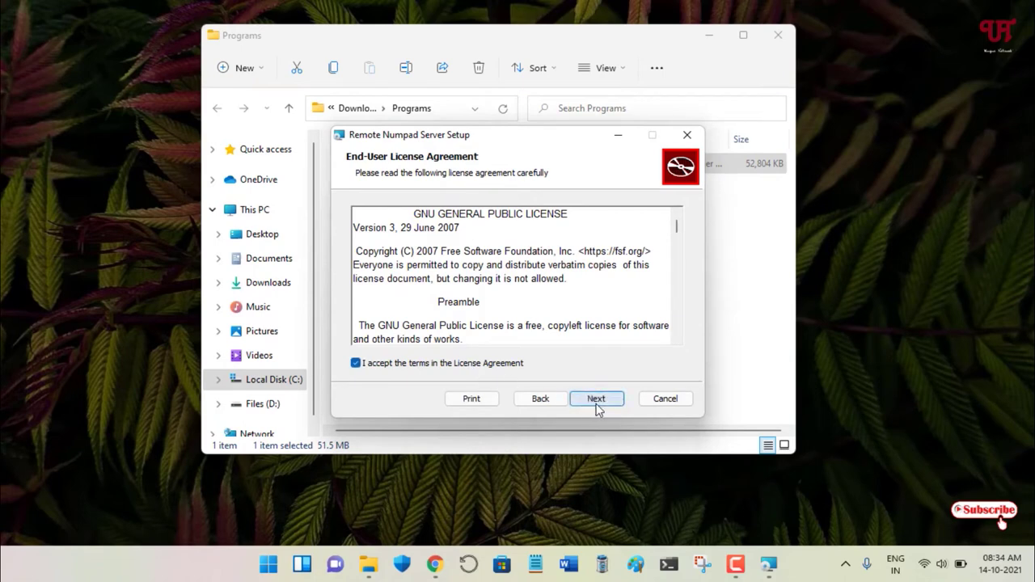
pyautogui.click(596, 398)
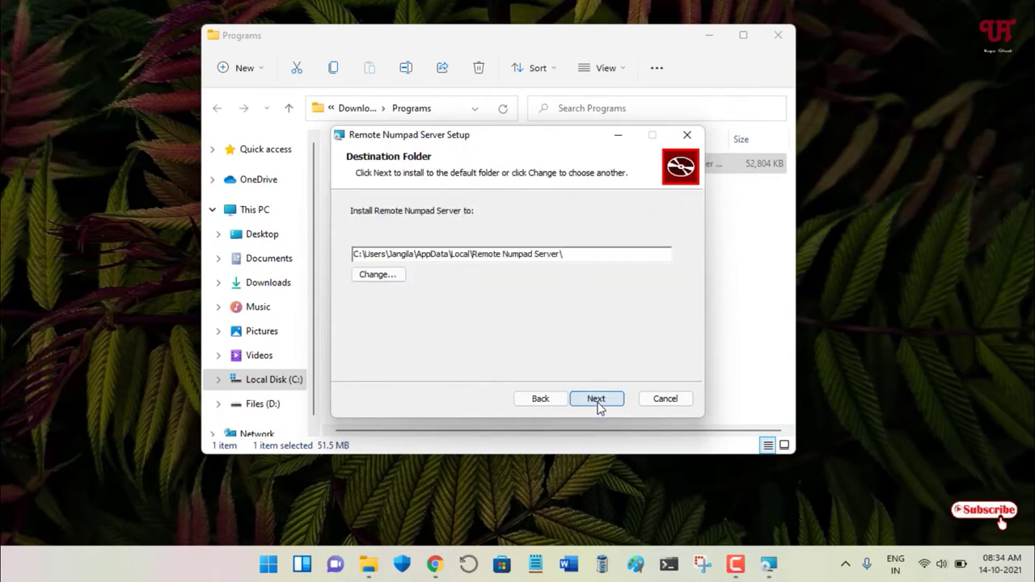
pyautogui.click(596, 398)
pyautogui.click(599, 404)
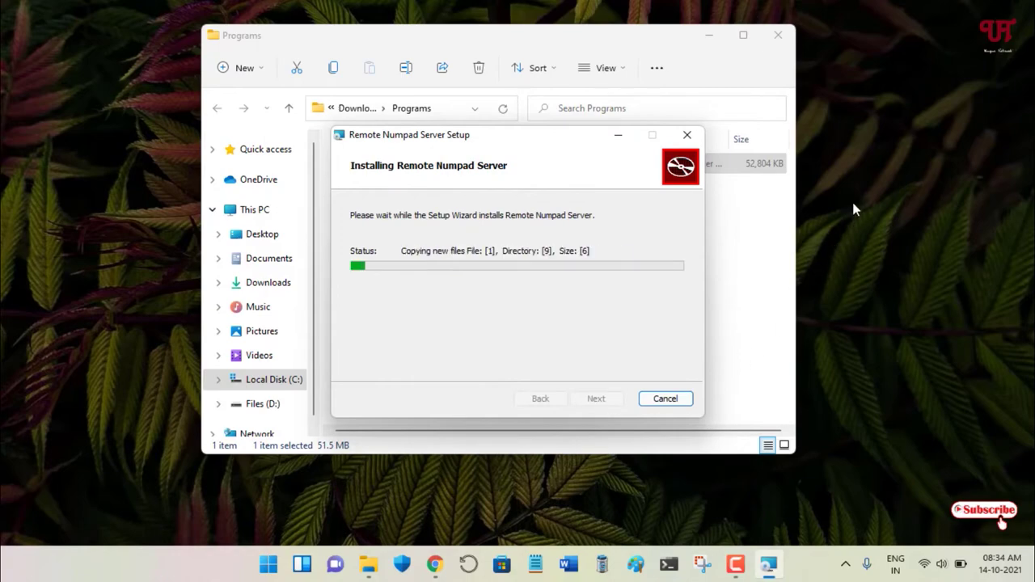
pyautogui.click(788, 38)
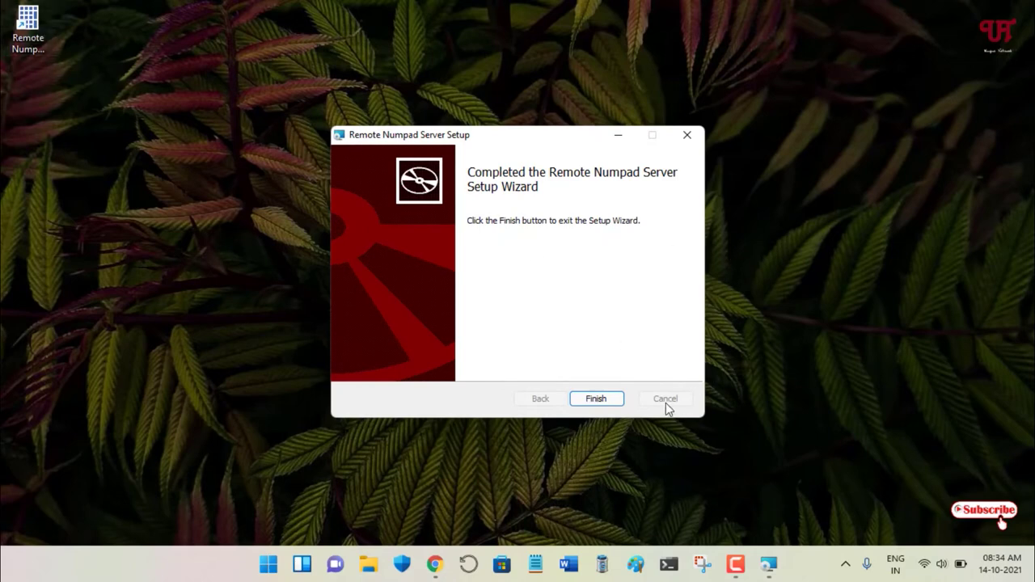
pyautogui.click(613, 404)
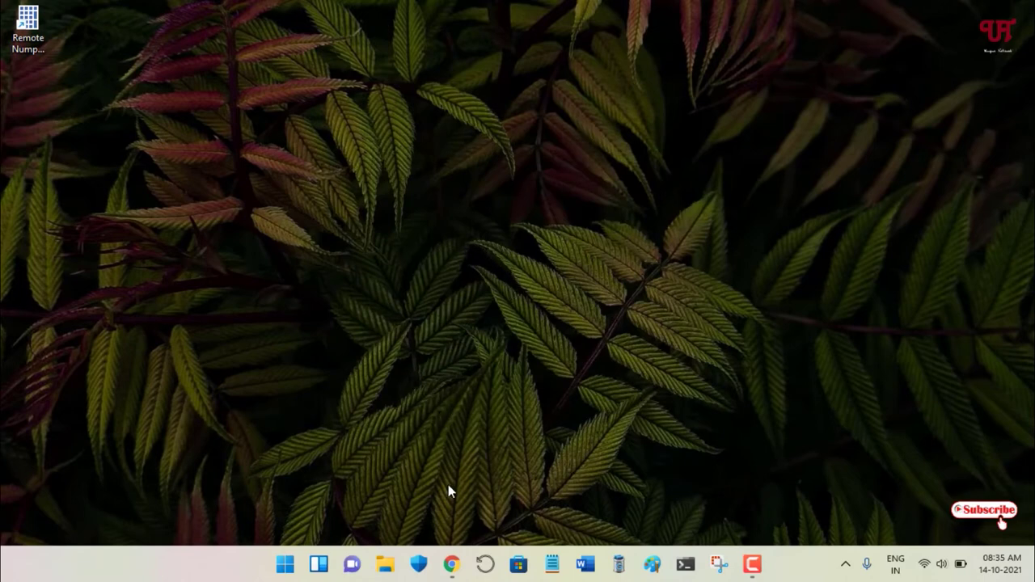
# - From Chrome's java runtime search, open java.com's Java Downloads for All Operating Systems page
pyautogui.click(450, 564)
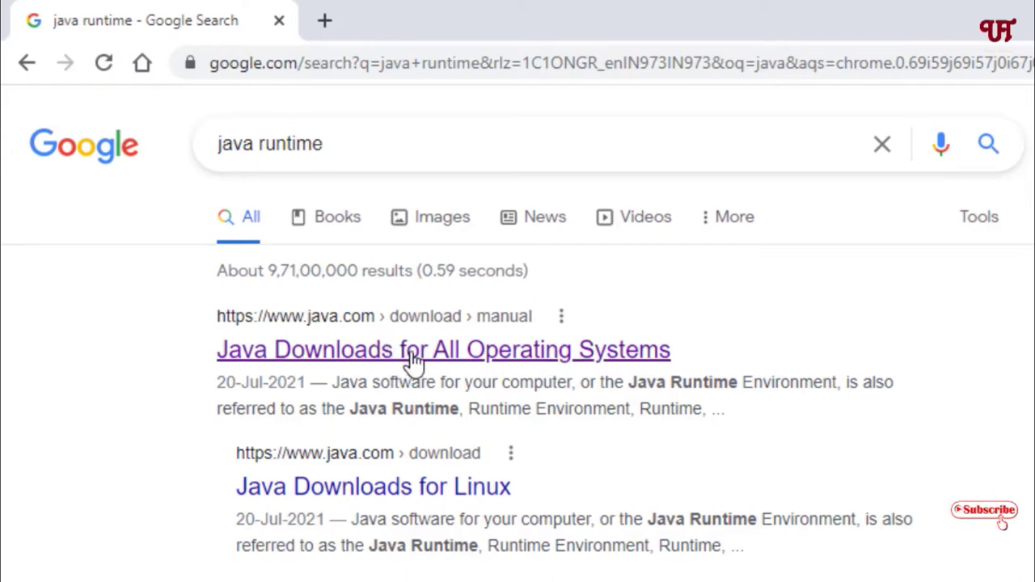
pyautogui.click(312, 365)
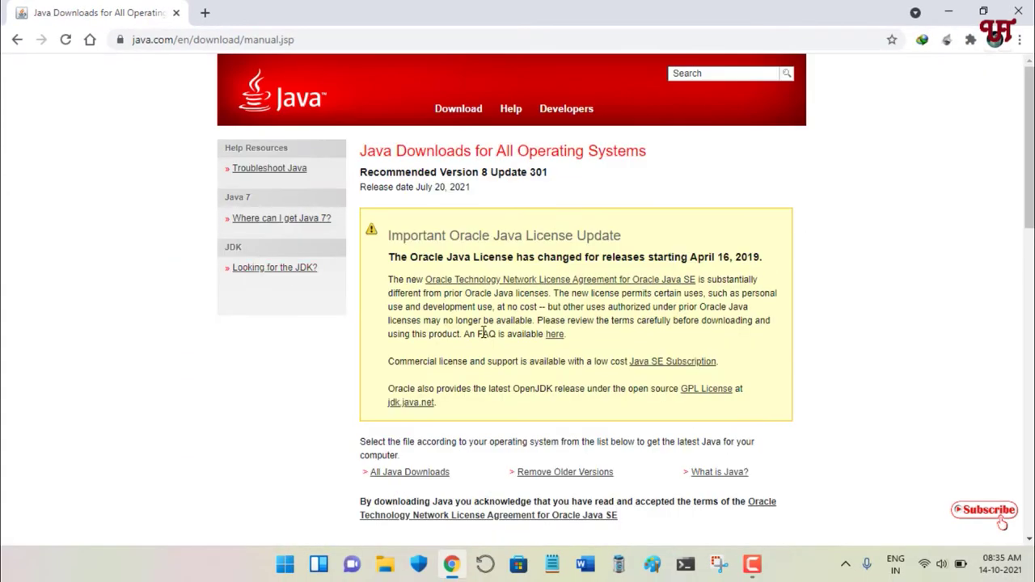
# - Review the Windows, Mac OS X, Linux and Solaris Java download tables, then close Chrome
pyautogui.scroll(-5, 482, 333)
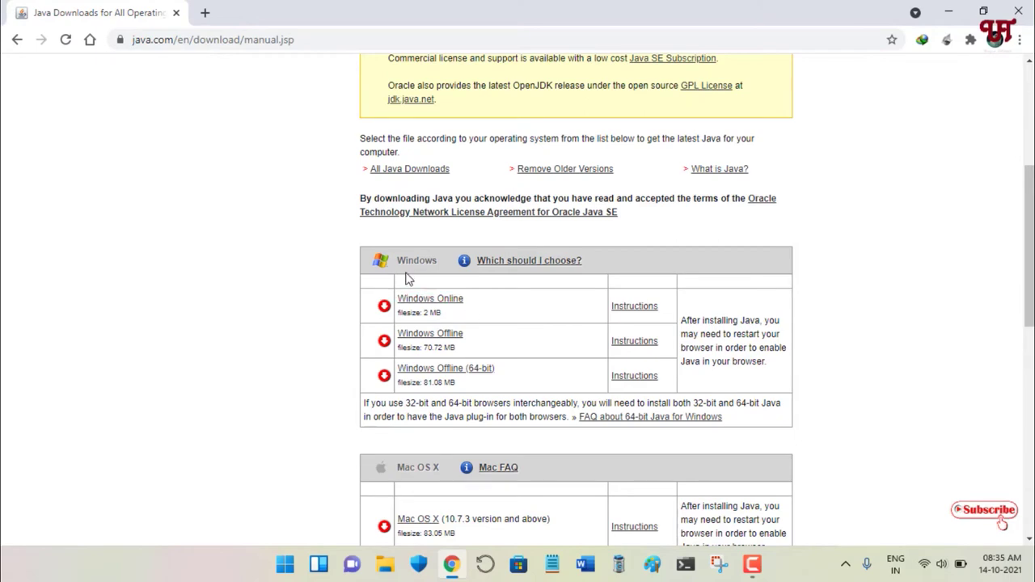
pyautogui.scroll(-5, 410, 280)
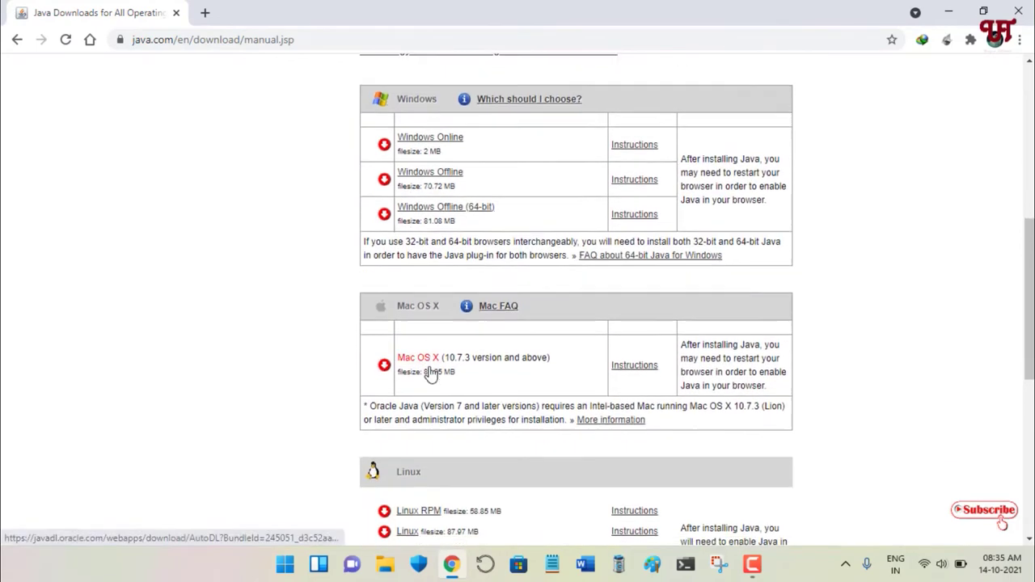
pyautogui.scroll(4, 416, 330)
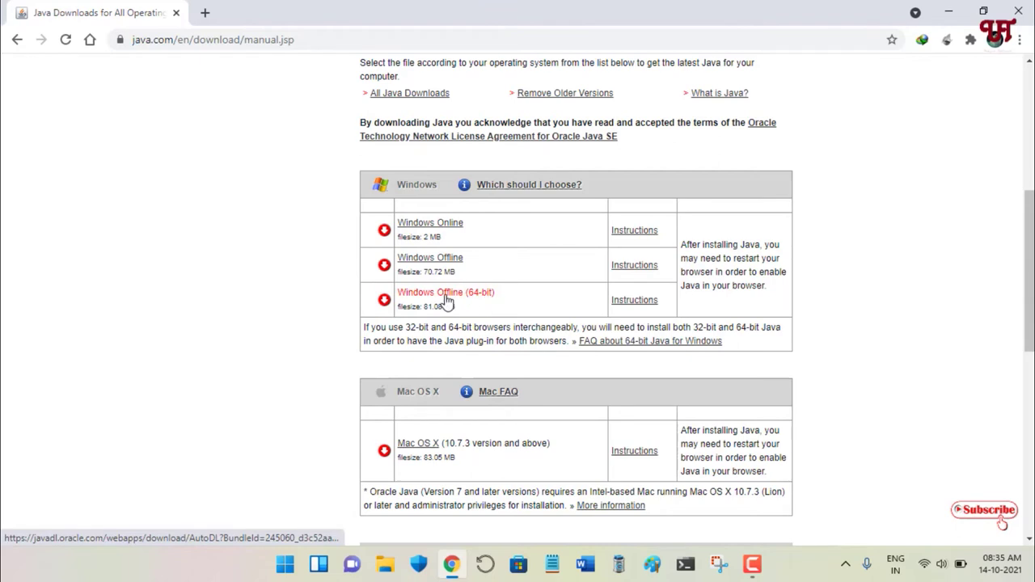
pyautogui.scroll(-1, 422, 315)
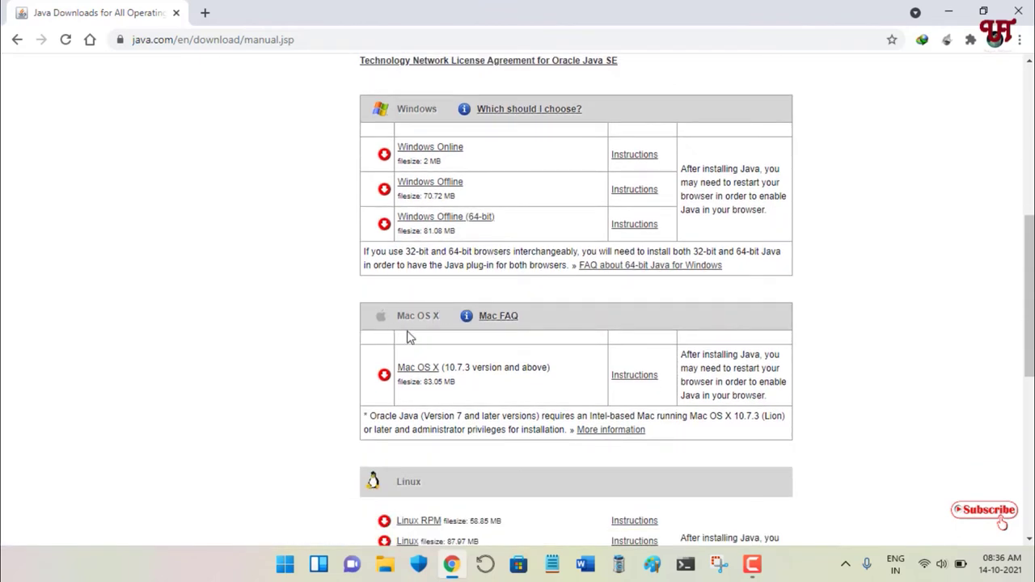
pyautogui.scroll(-1, 409, 337)
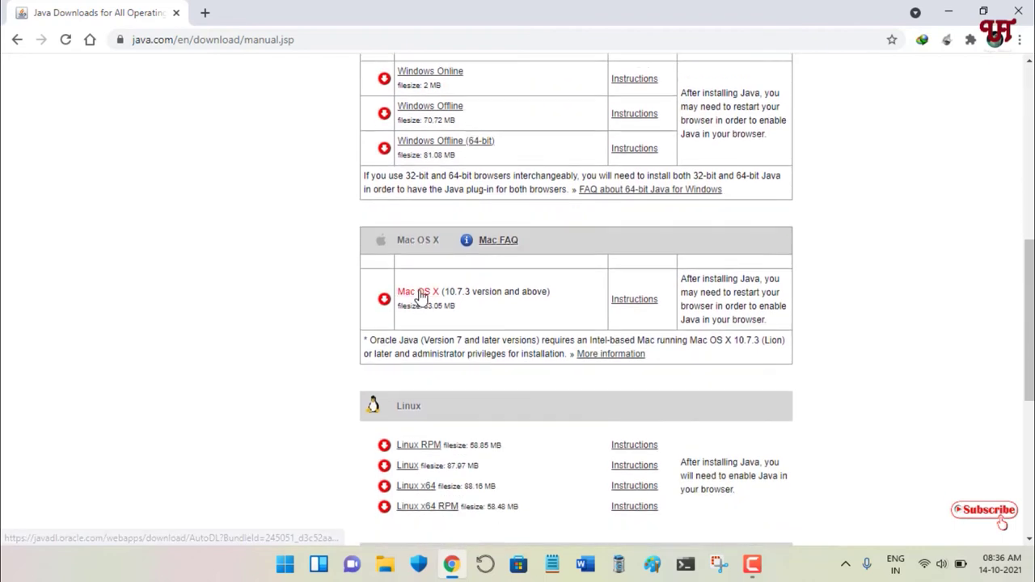
pyautogui.scroll(-2, 436, 344)
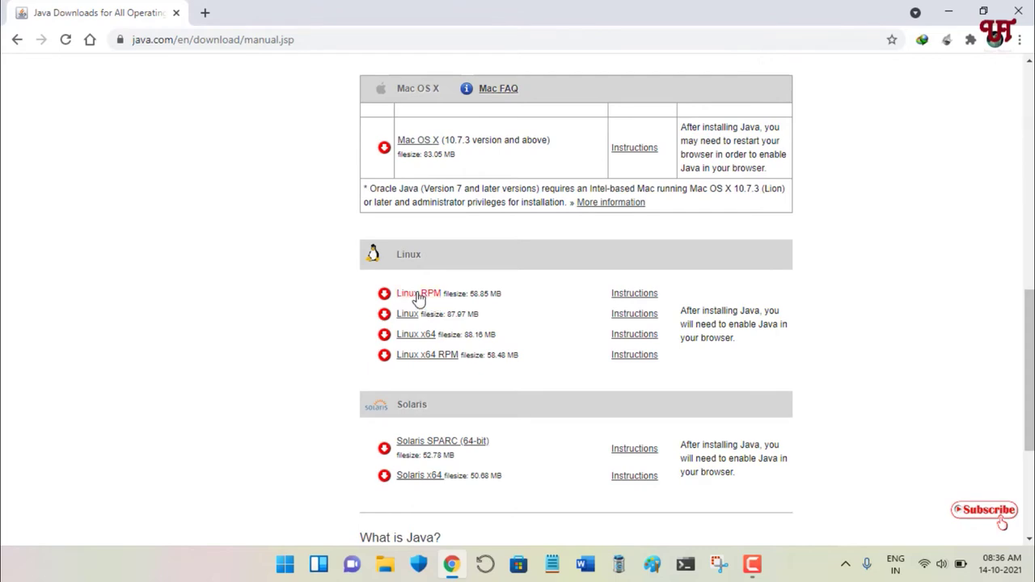
pyautogui.scroll(2, 329, 307)
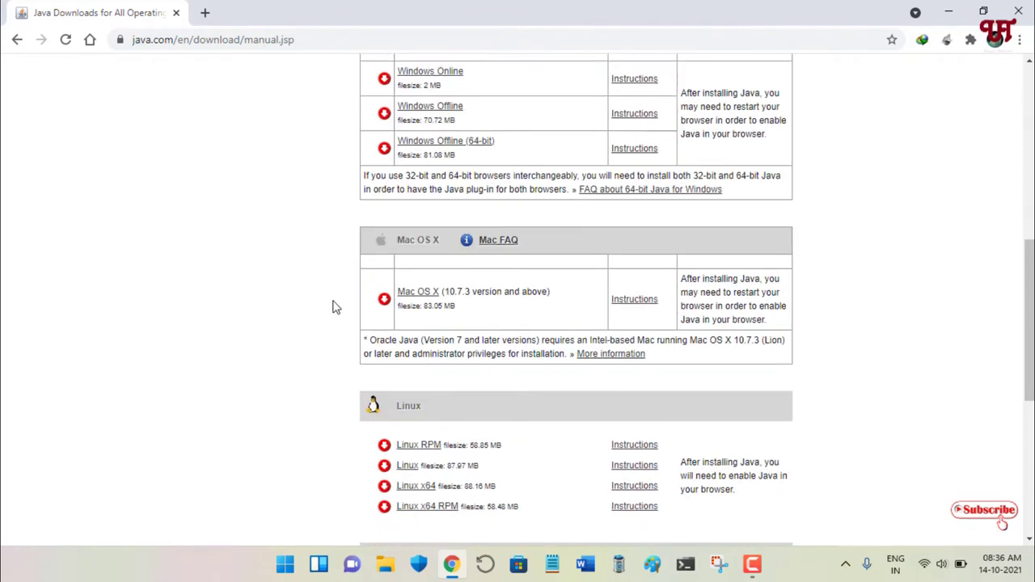
pyautogui.scroll(4, 368, 318)
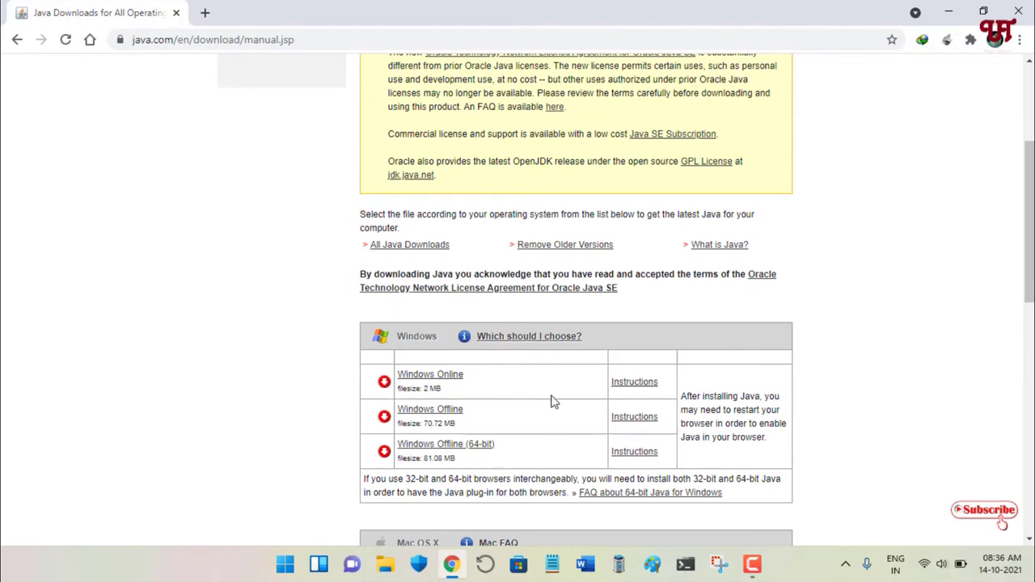
pyautogui.click(1018, 13)
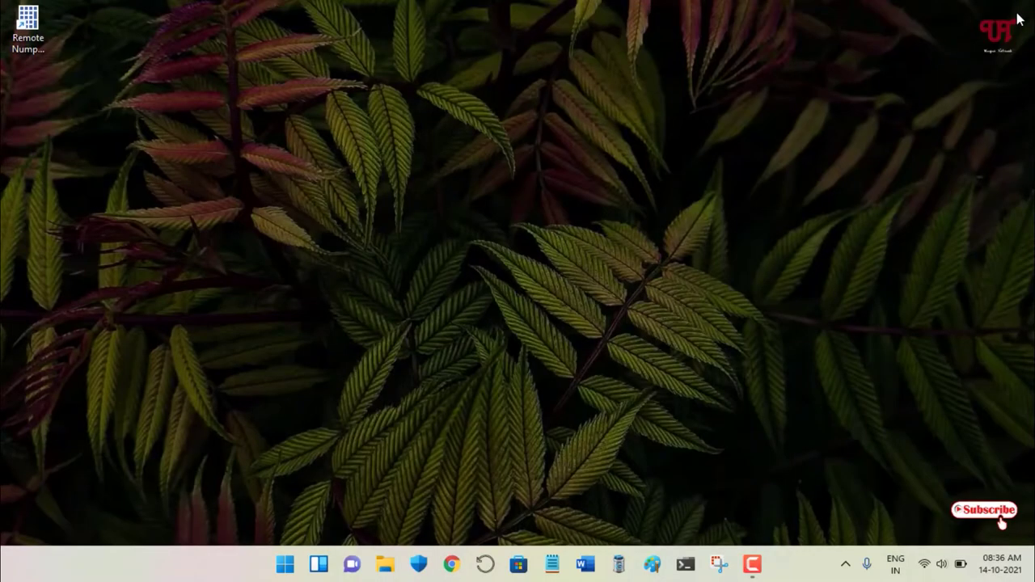
# - Launch Remote Numpad Server from its desktop shortcut
pyautogui.doubleClick(37, 46)
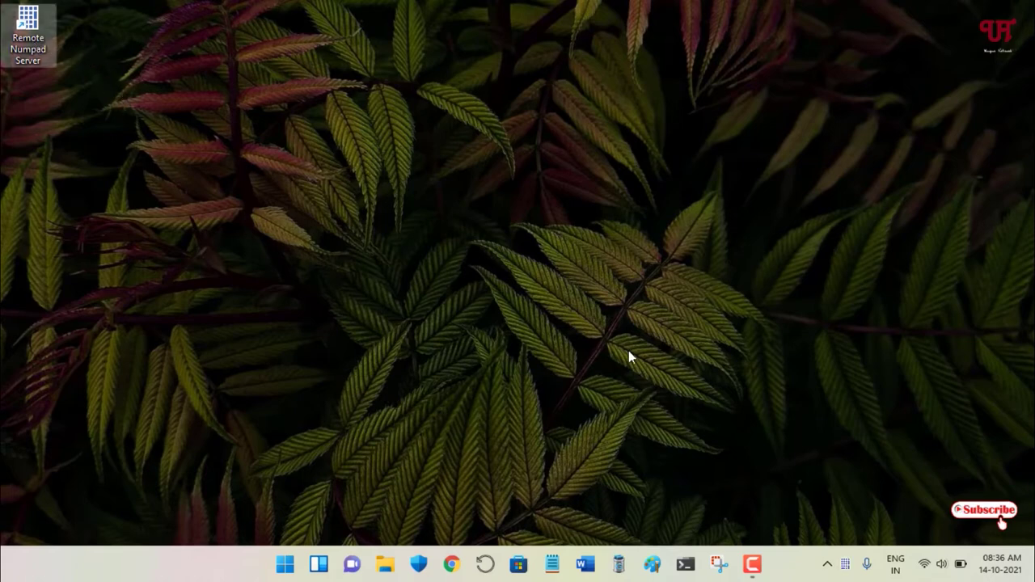
# - Open the Remote Numpad Server window from the tray icon, showing Wifi and Bluetooth Server ready
pyautogui.doubleClick(845, 564)
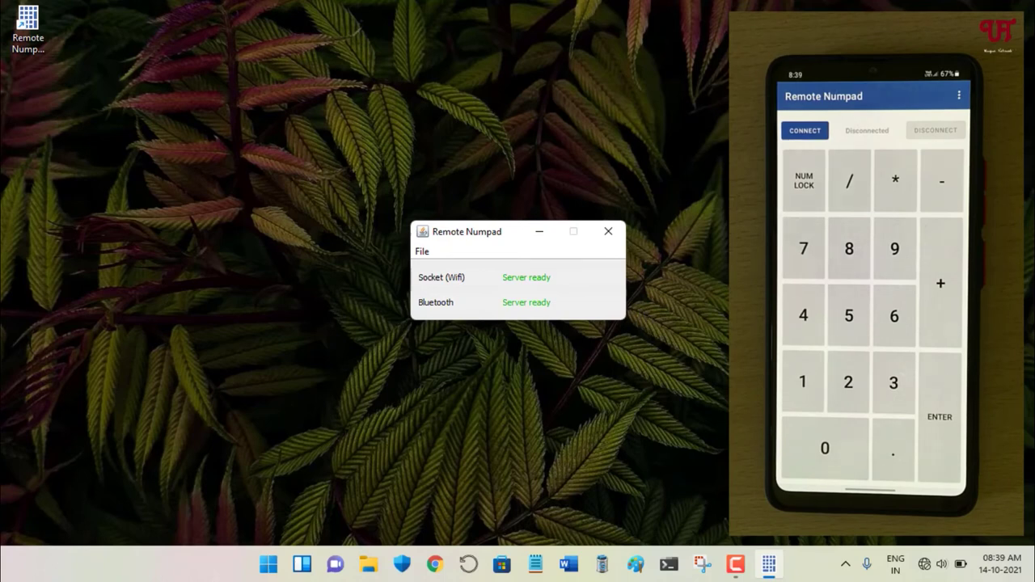
# - Show the hidden tray icons, then open and dismiss the Bluetooth icon's options menu
pyautogui.click(845, 563)
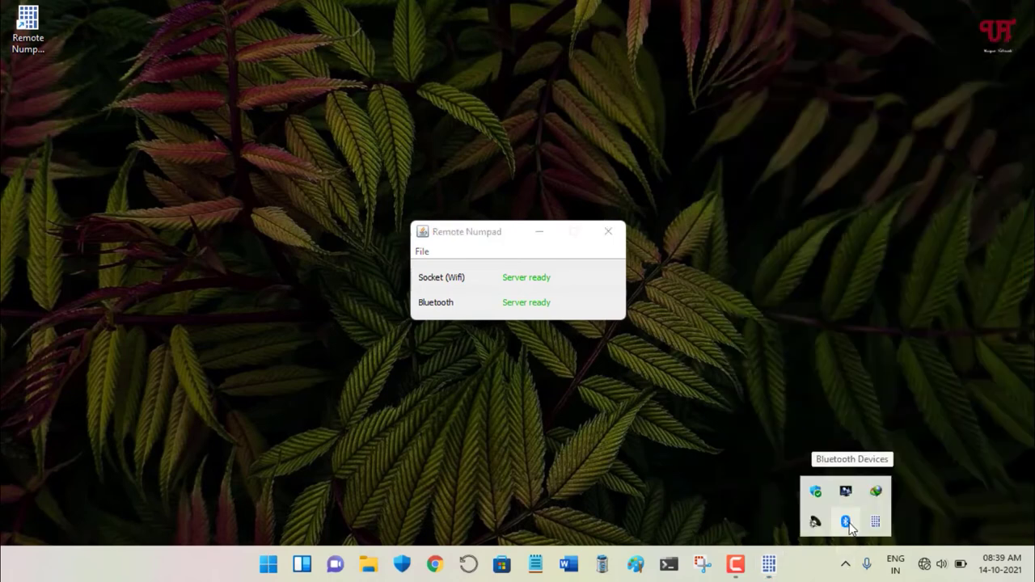
pyautogui.rightClick(846, 522)
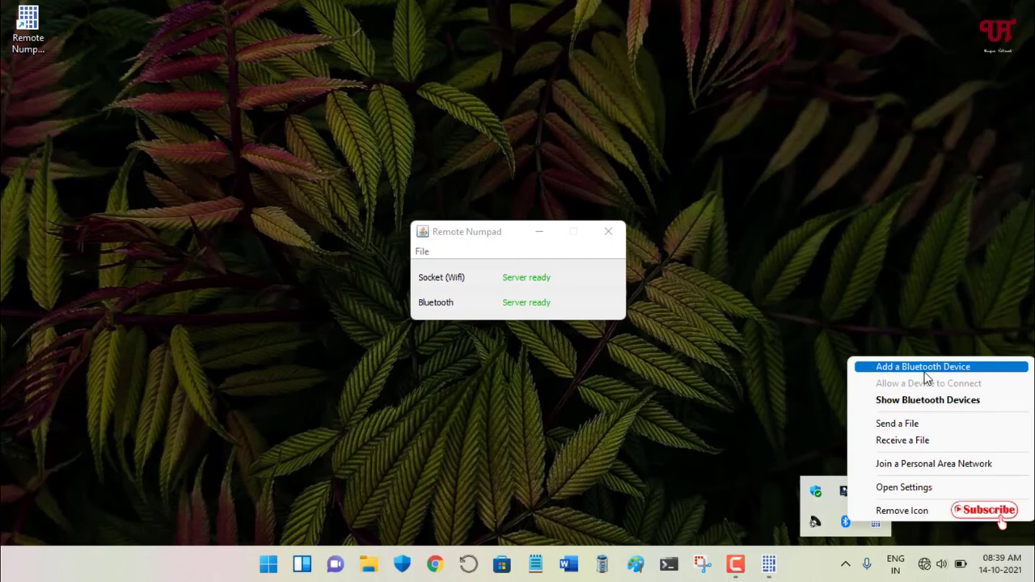
pyautogui.click(935, 327)
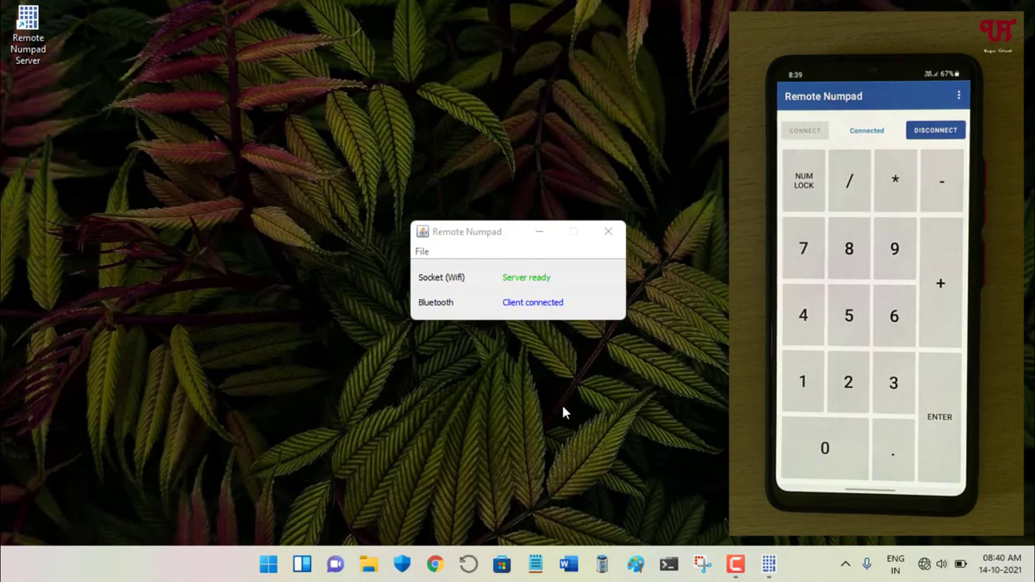
# - Type 123456789 and +9+6 from the phone numpad into a new Notepad note, then close it unsaved
pyautogui.click(535, 563)
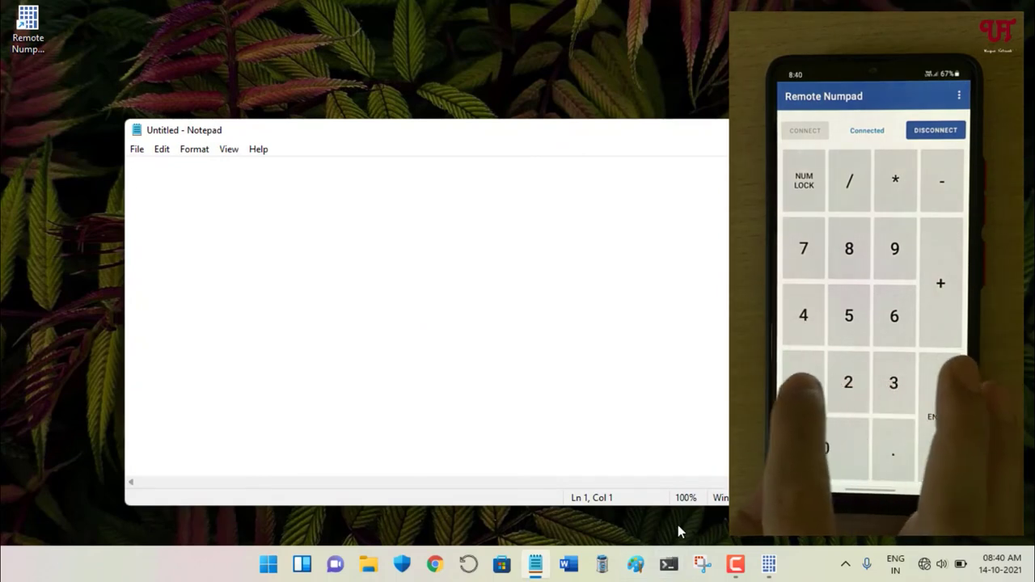
pyautogui.write('1234')
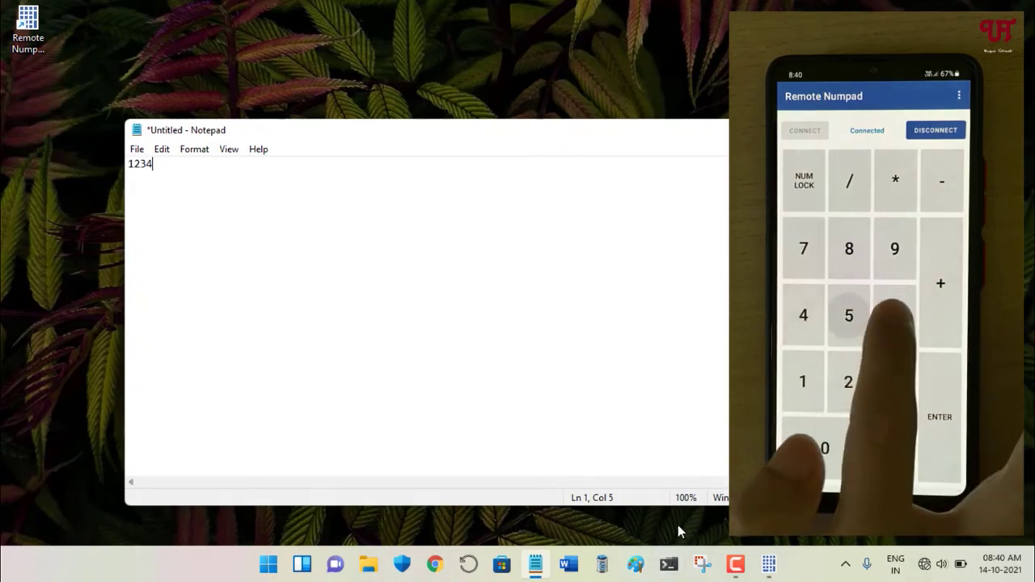
pyautogui.write('56789')
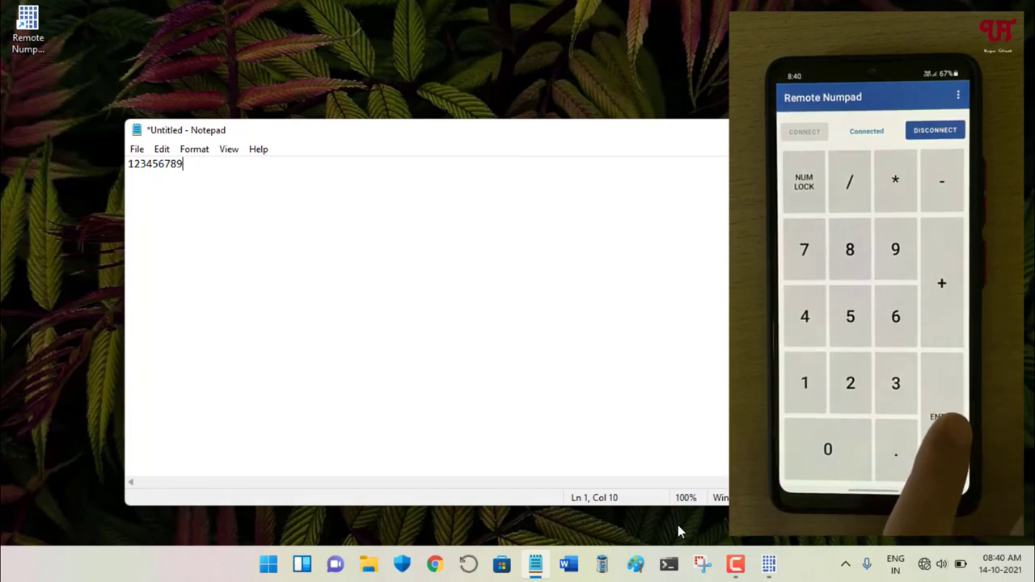
pyautogui.press('Return')
pyautogui.press('Return')
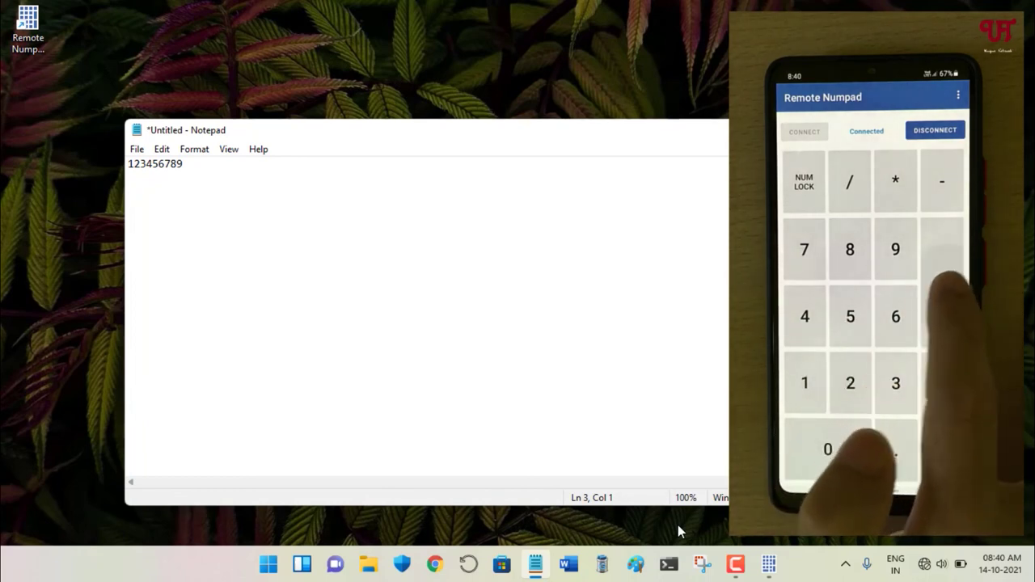
pyautogui.write('+9')
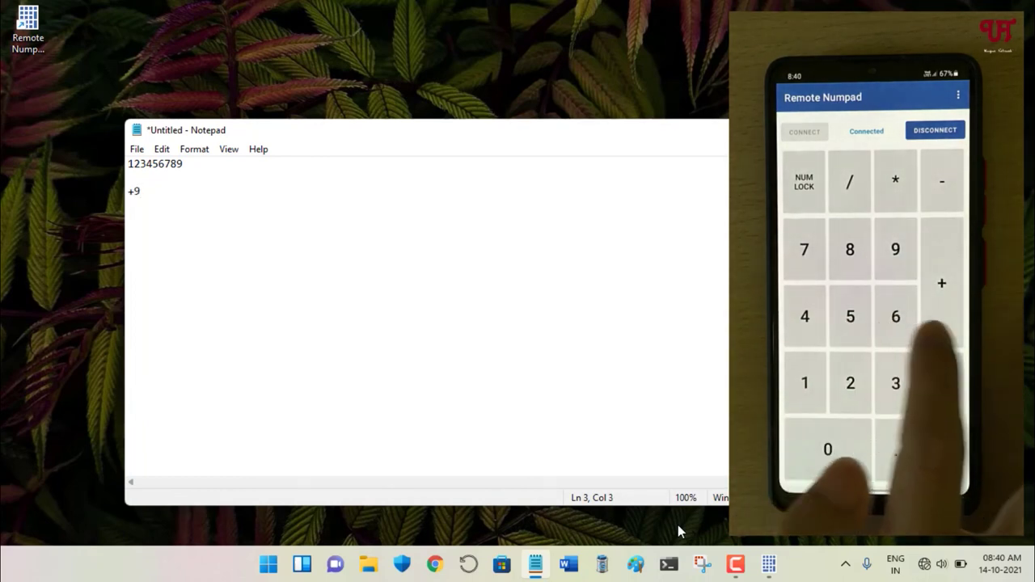
pyautogui.write('+6')
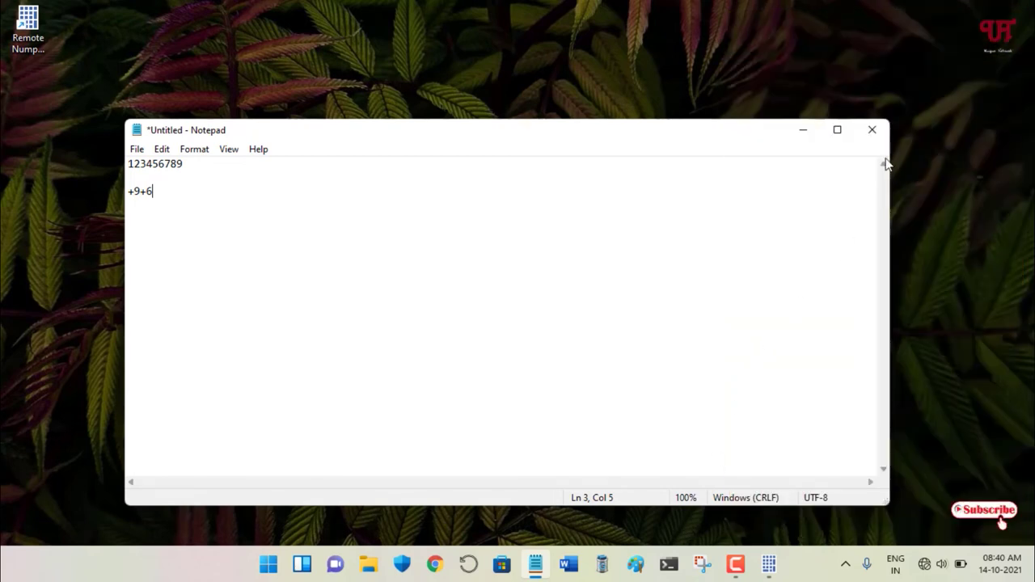
pyautogui.click(872, 129)
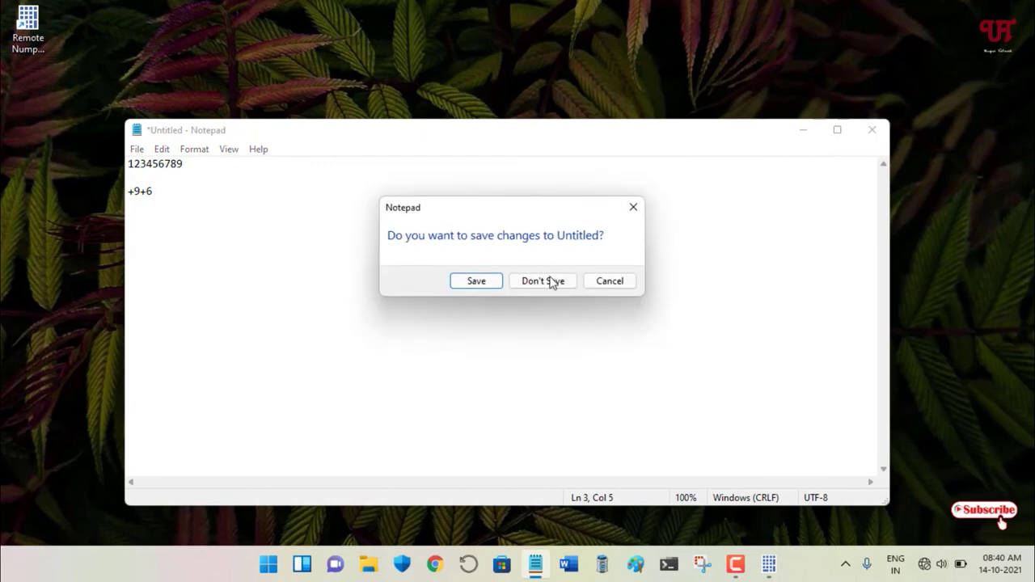
pyautogui.click(550, 283)
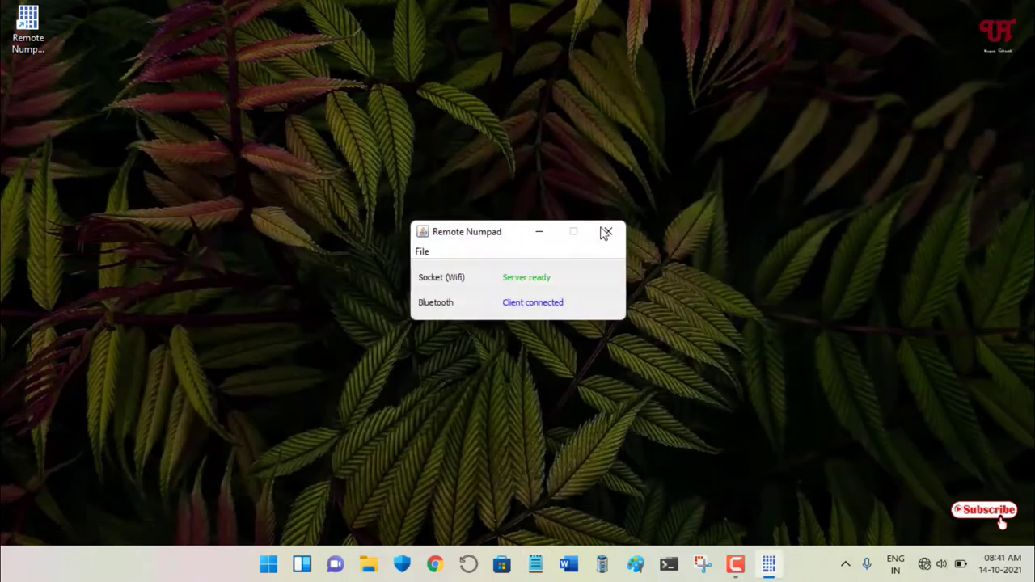